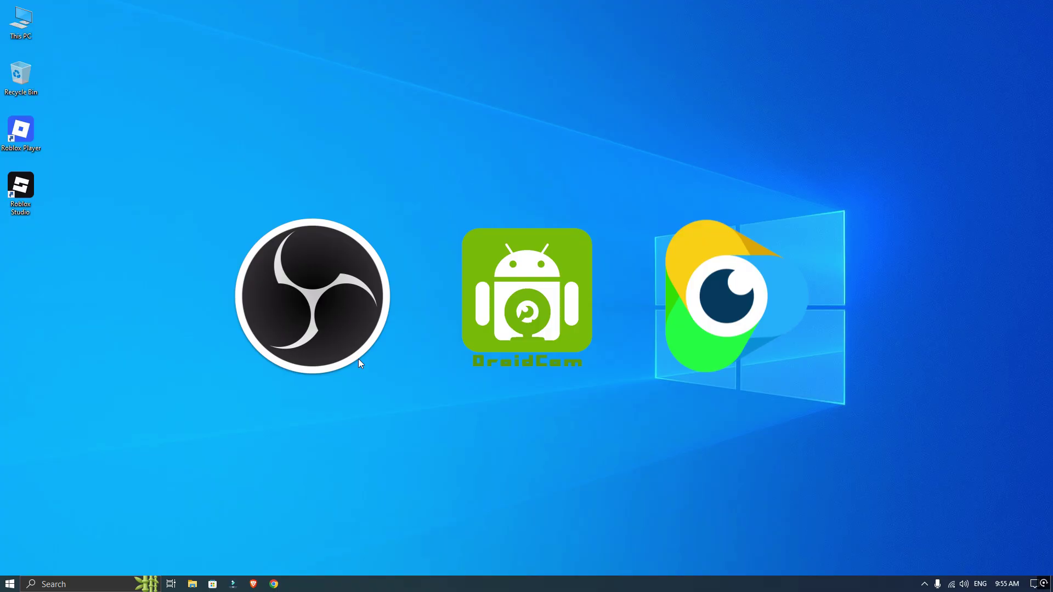
# Step: Launch the OBS Studio uninstaller from Control Panel's Programs list, approving the UAC prompt
pyautogui.press('super')
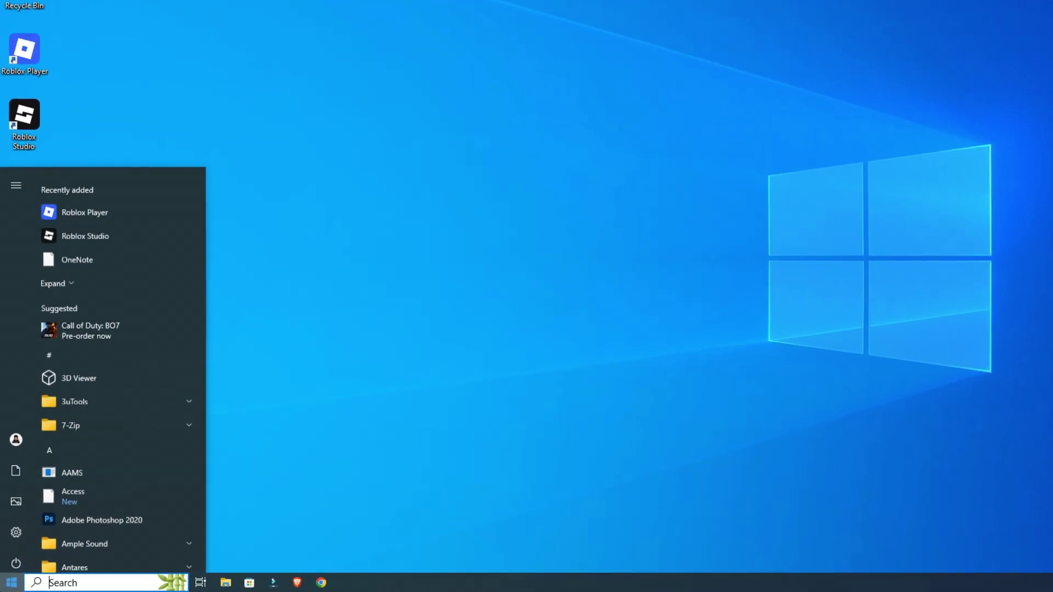
pyautogui.write('con')
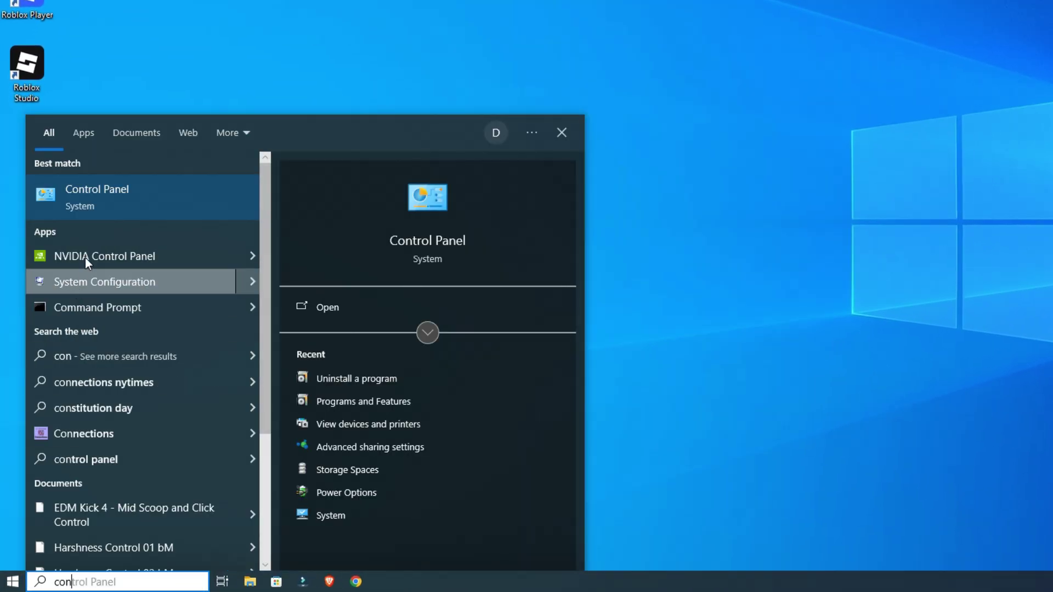
pyautogui.click(101, 206)
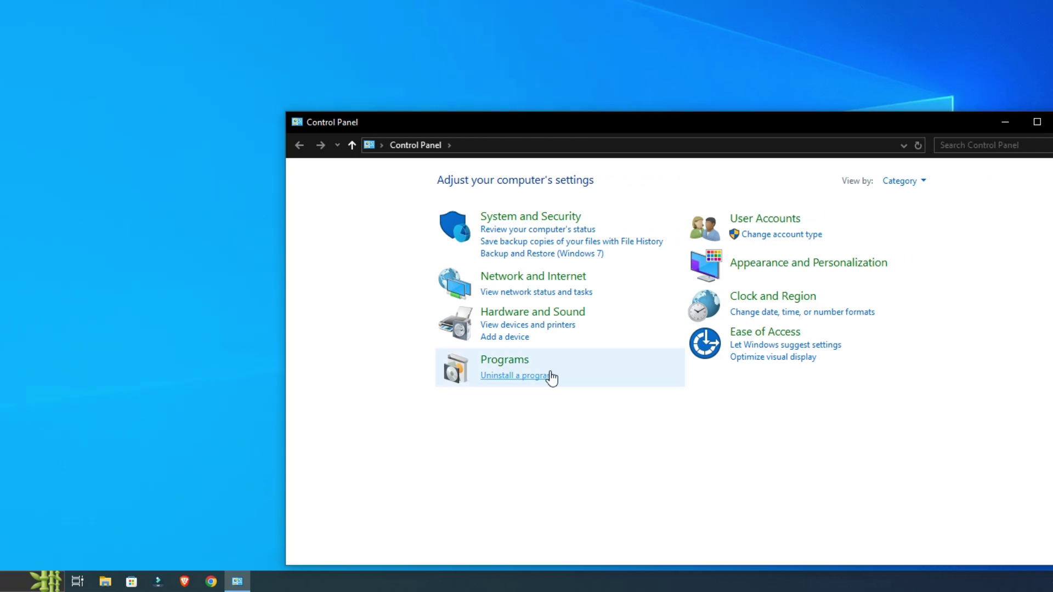
pyautogui.click(551, 377)
pyautogui.click(339, 365)
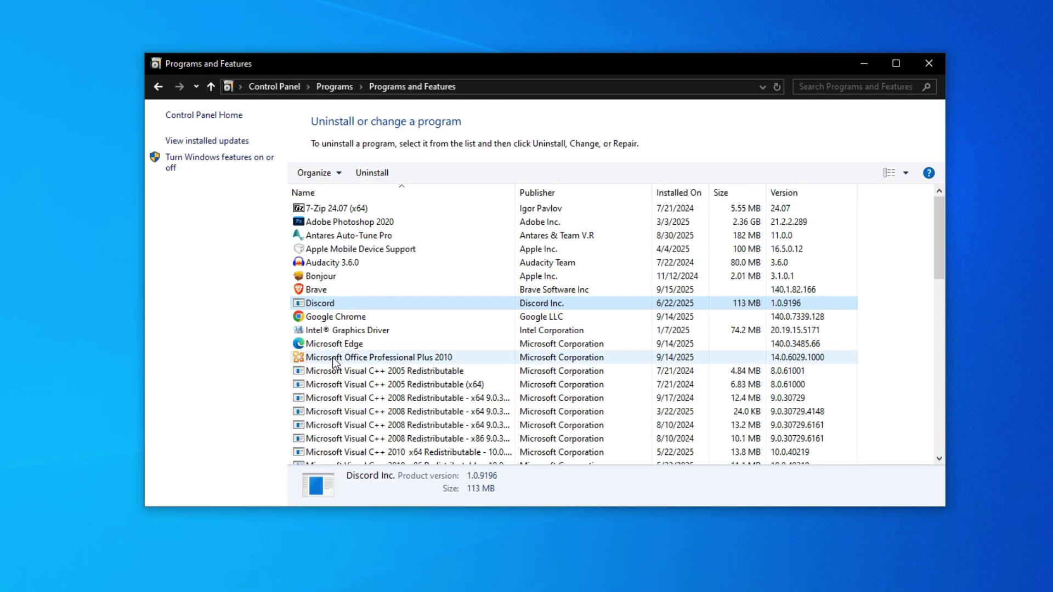
pyautogui.scroll(-10, 331, 313)
pyautogui.click(329, 289)
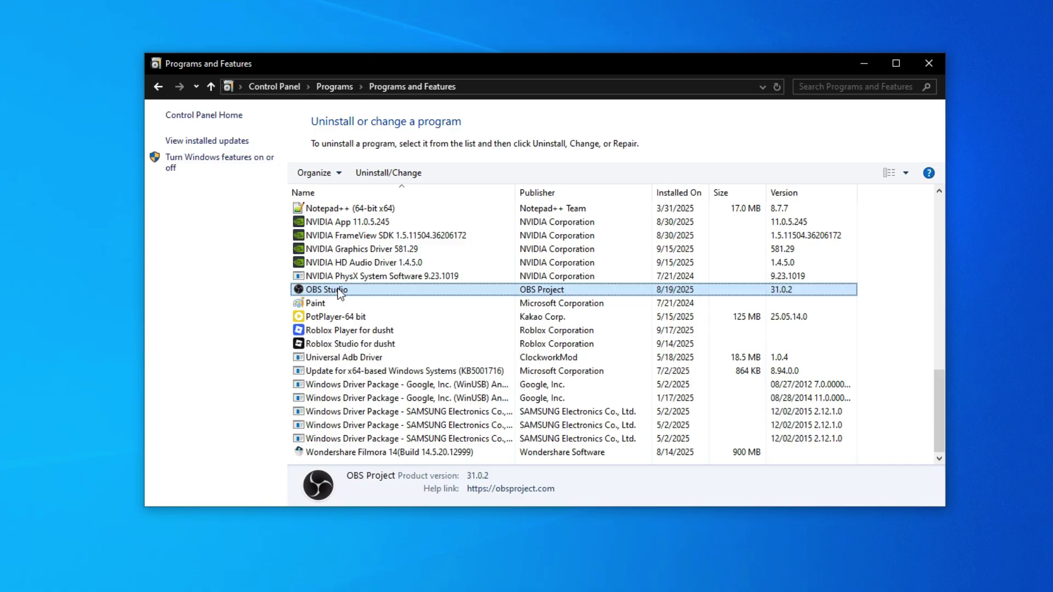
pyautogui.click(389, 173)
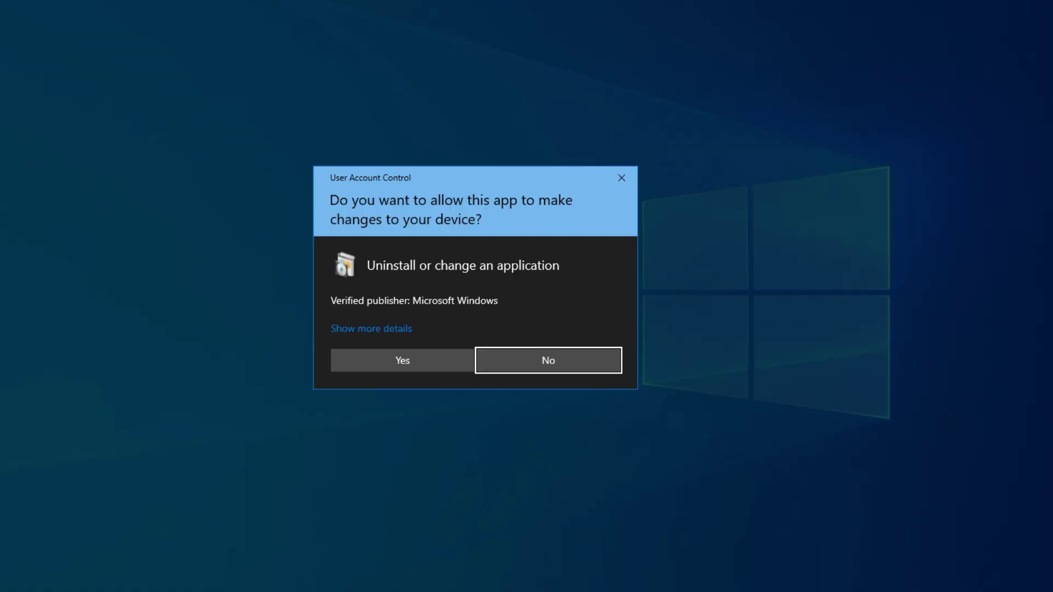
pyautogui.click(461, 361)
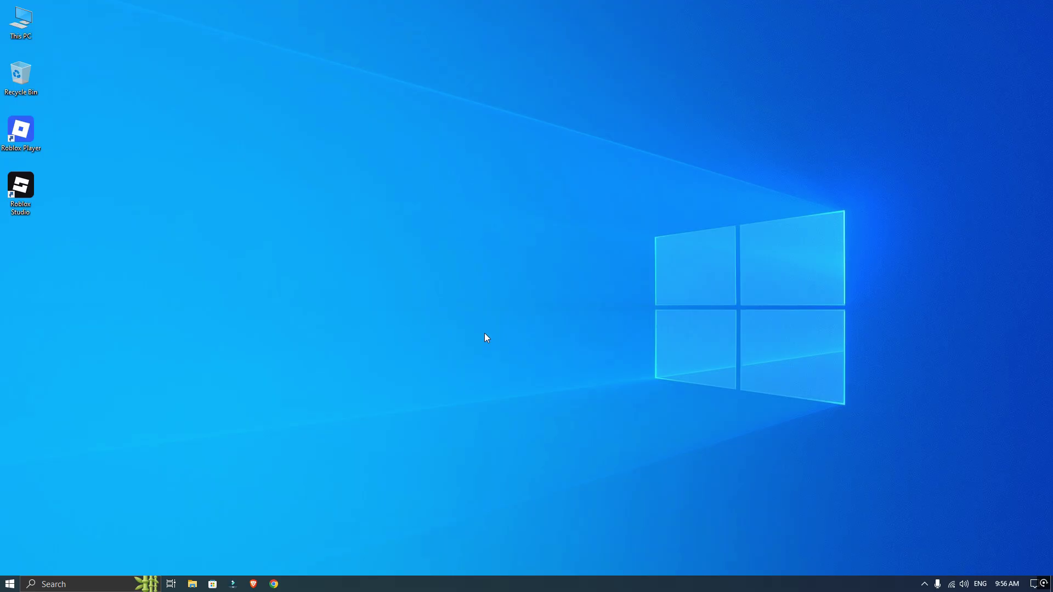
# Step: Enable the disabled Streaming Webcam in Device Manager via This PC > Manage, then close it
pyautogui.rightClick(32, 10)
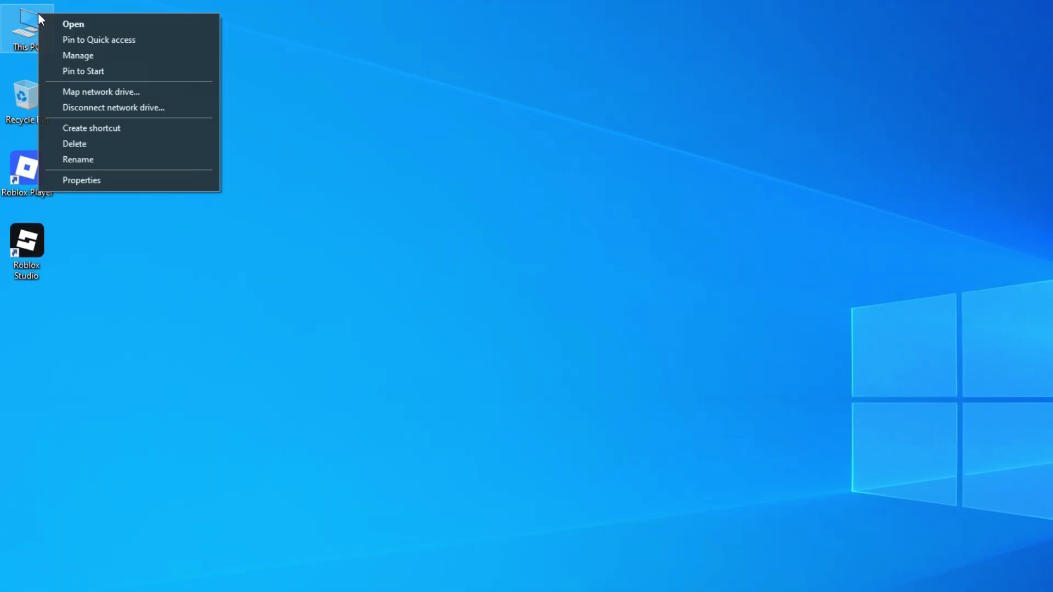
pyautogui.click(96, 58)
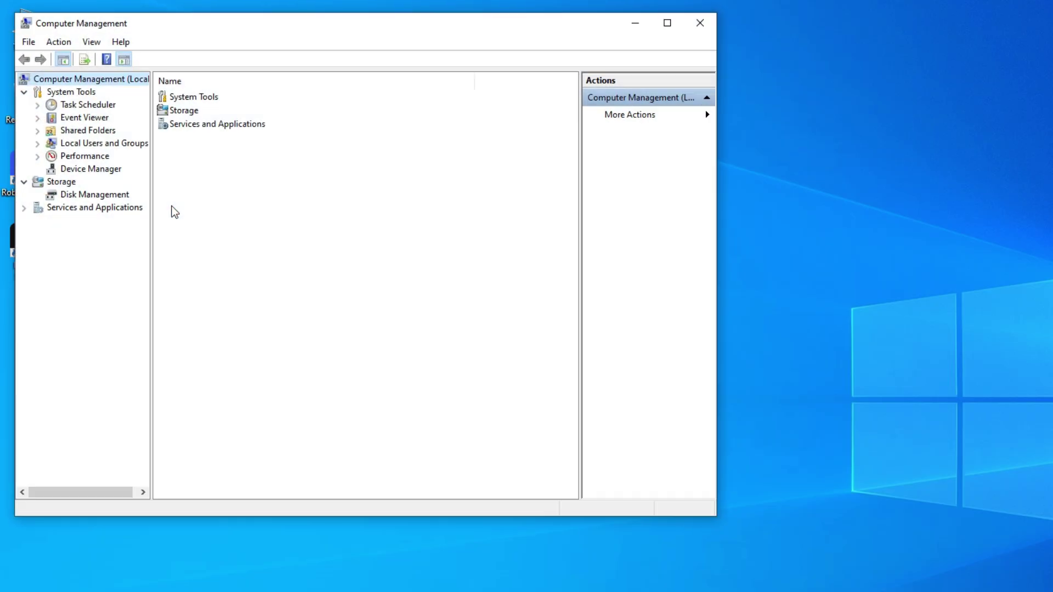
pyautogui.click(91, 176)
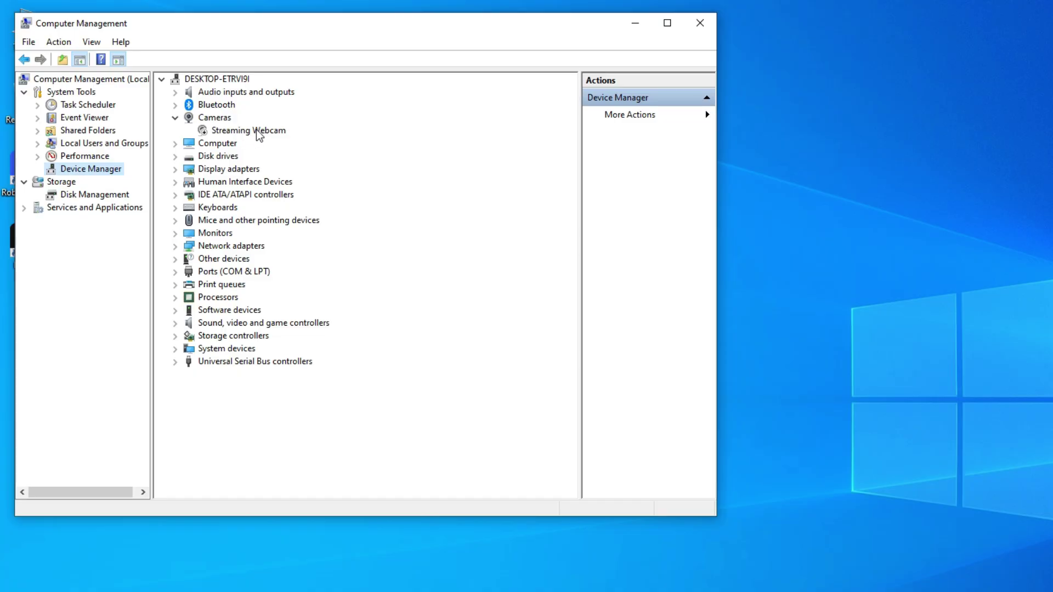
pyautogui.rightClick(232, 130)
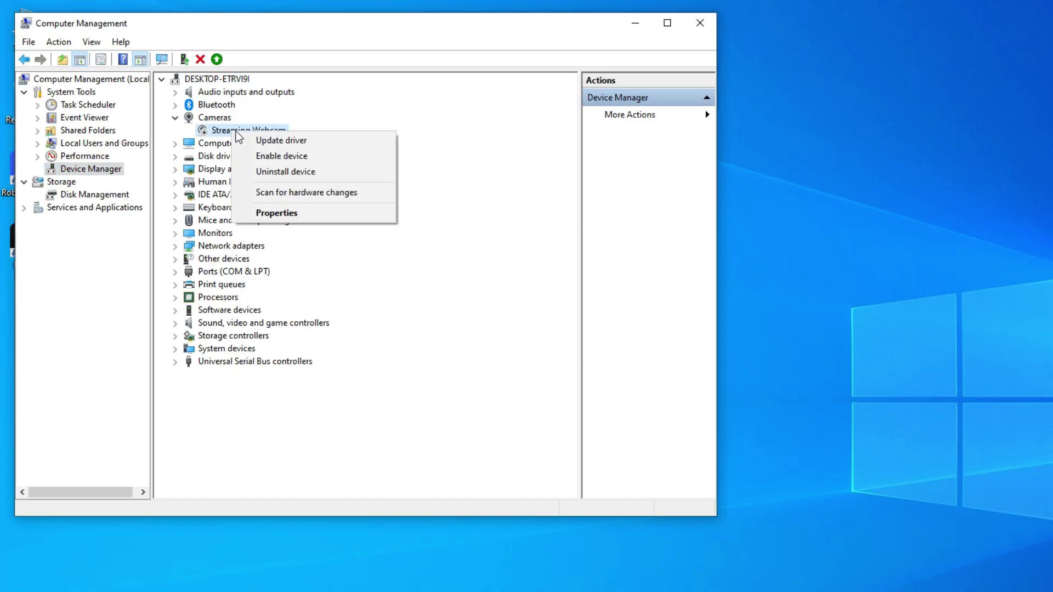
pyautogui.click(290, 156)
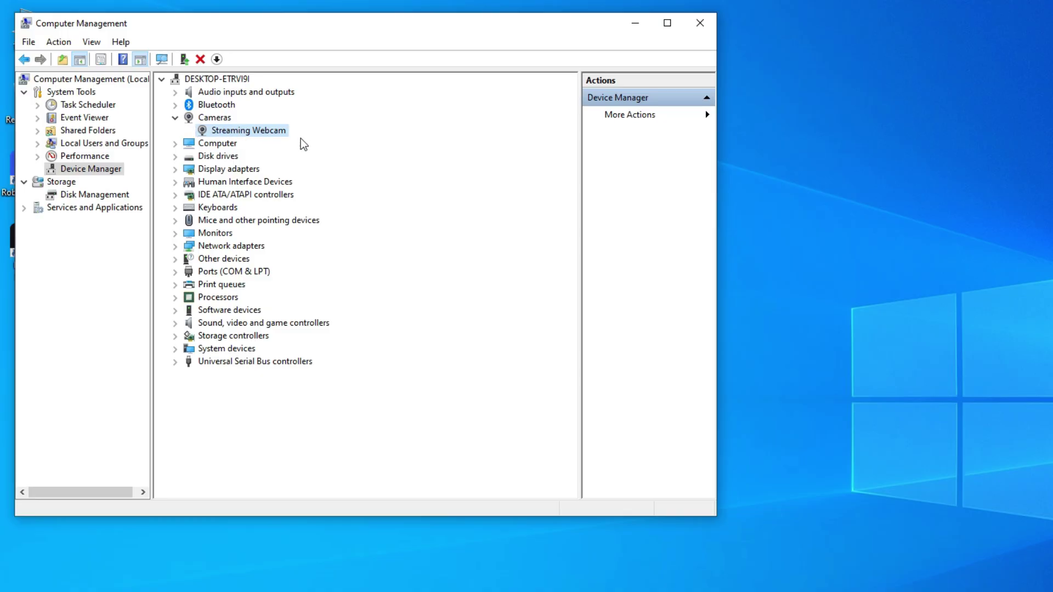
pyautogui.click(649, 22)
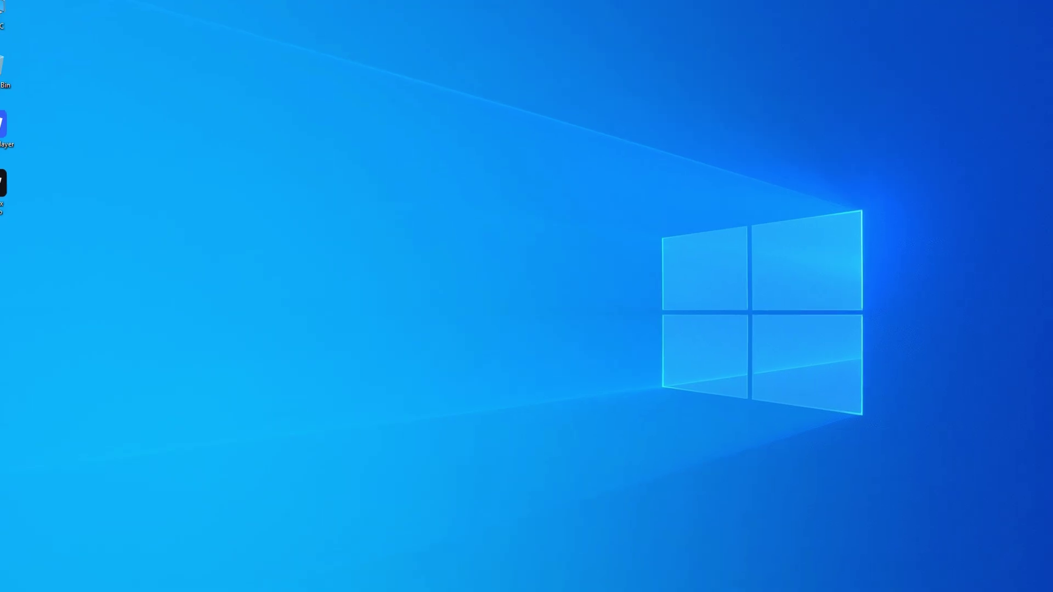
# Step: Delete the Video Capture Device source from OBS Studio's Scene 2, then close OBS
pyautogui.click(293, 584)
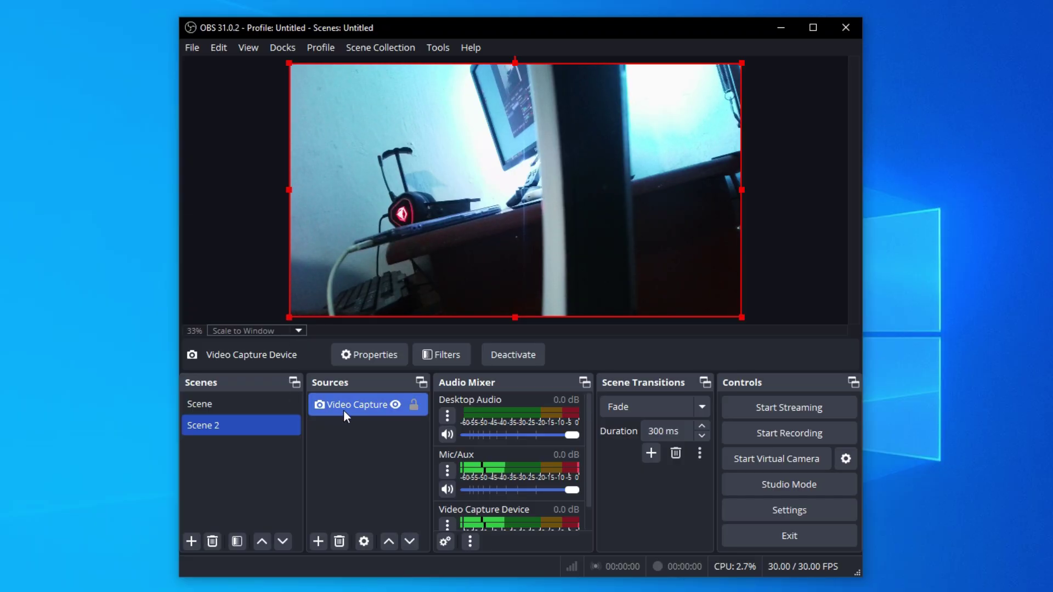
pyautogui.doubleClick(369, 405)
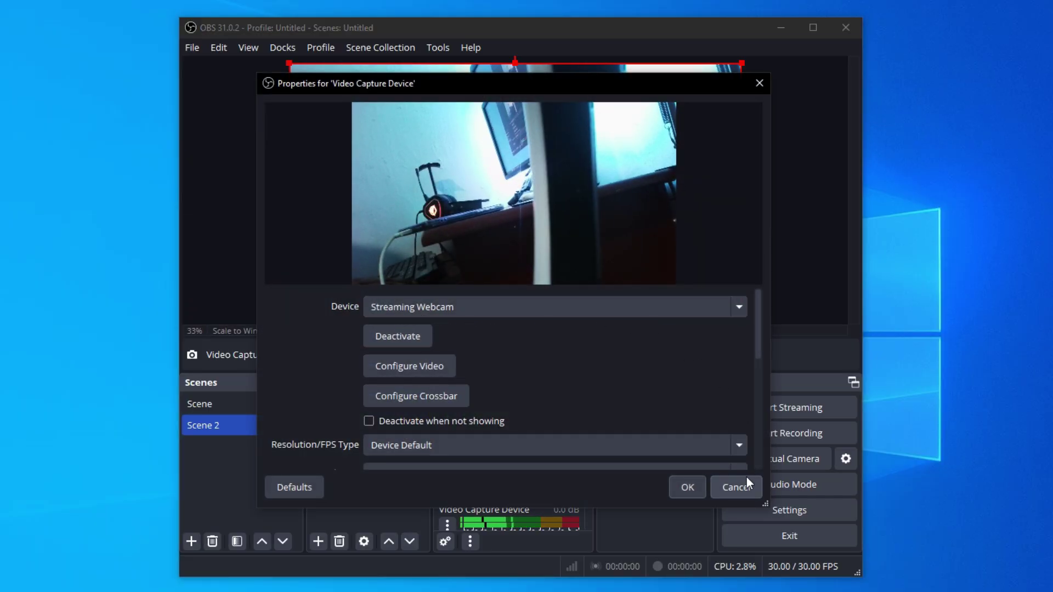
pyautogui.click(736, 487)
pyautogui.click(339, 541)
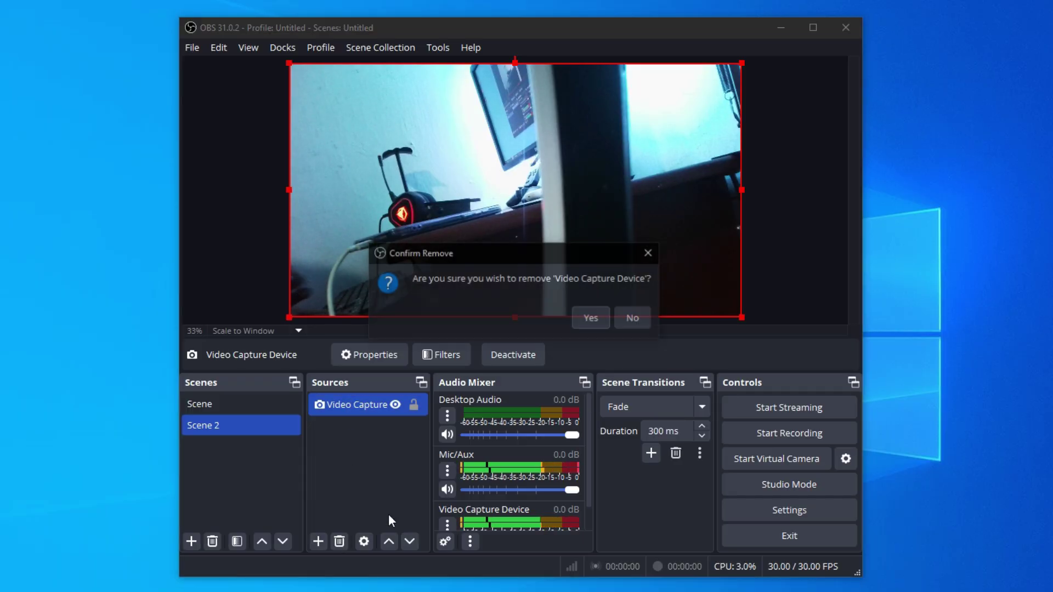
pyautogui.click(603, 318)
pyautogui.click(846, 27)
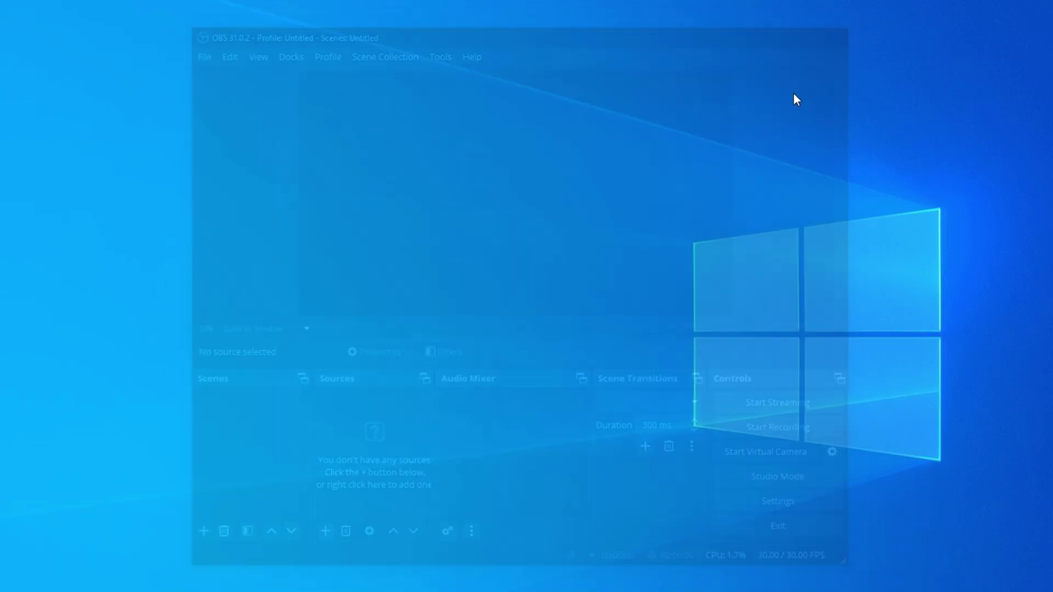
# Step: Expand the hidden notification-area icons in the taskbar tray
pyautogui.click(886, 581)
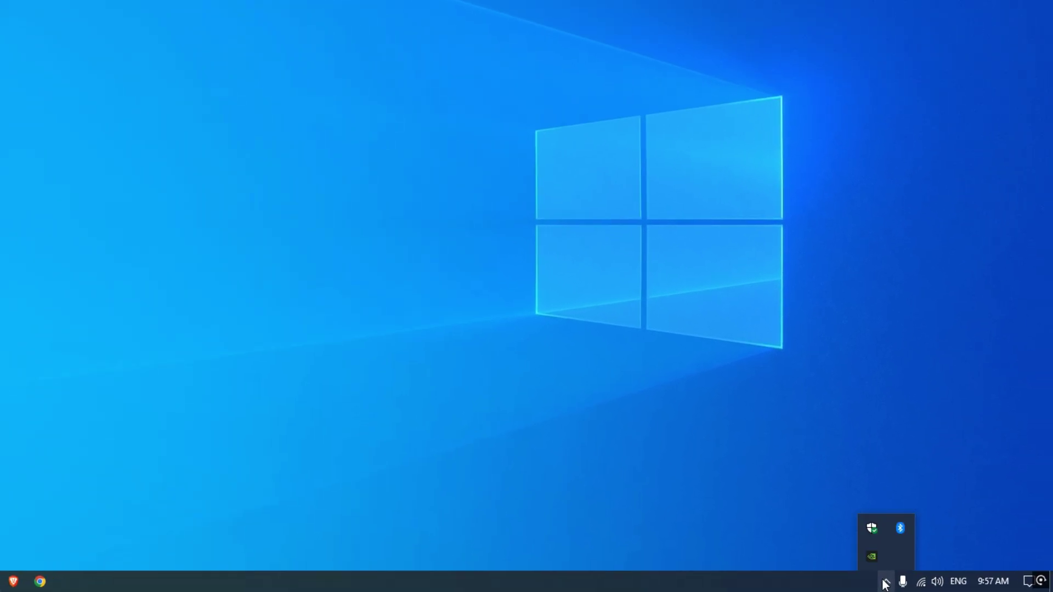